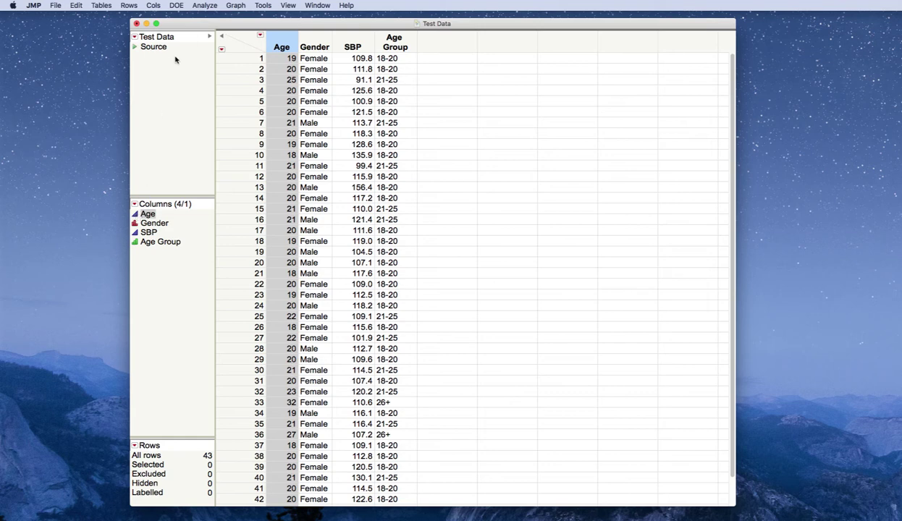
Create a Distribution report for the Age column and move its window clear over the empty data table columns
left_click(205, 6)
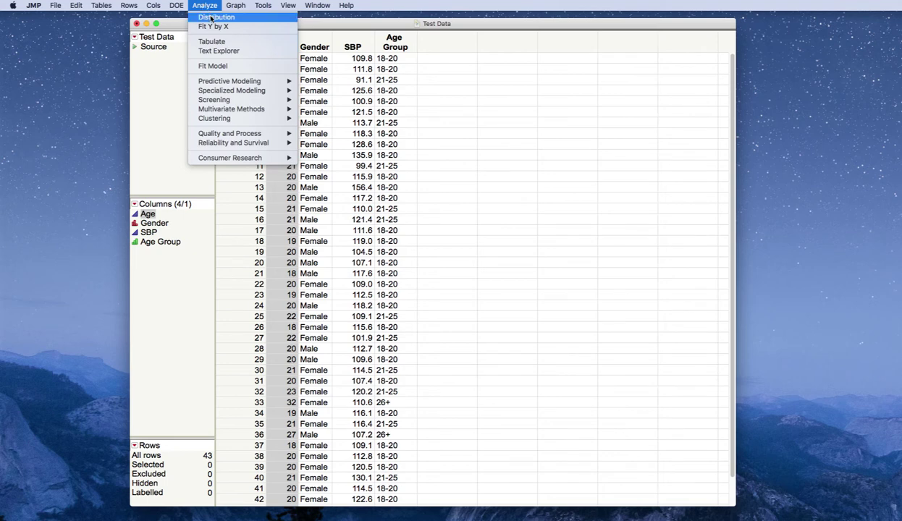
left_click(210, 17)
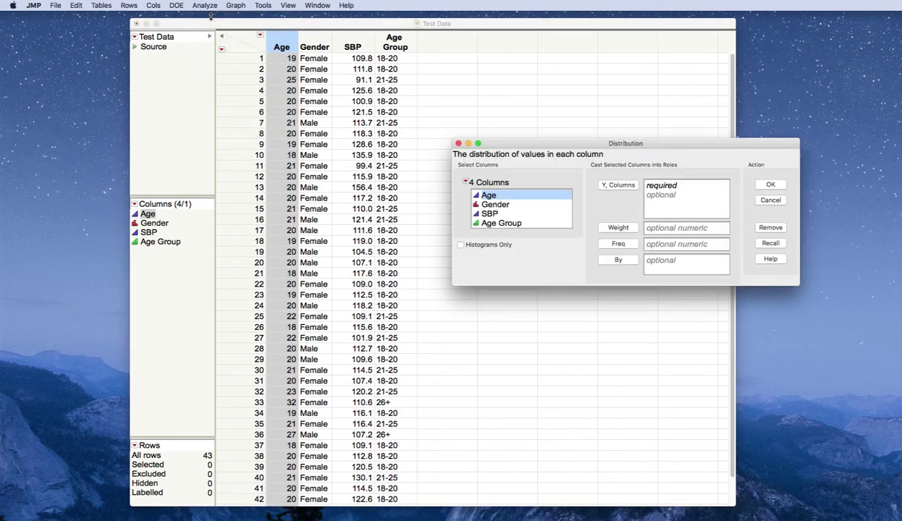
left_click(500, 197)
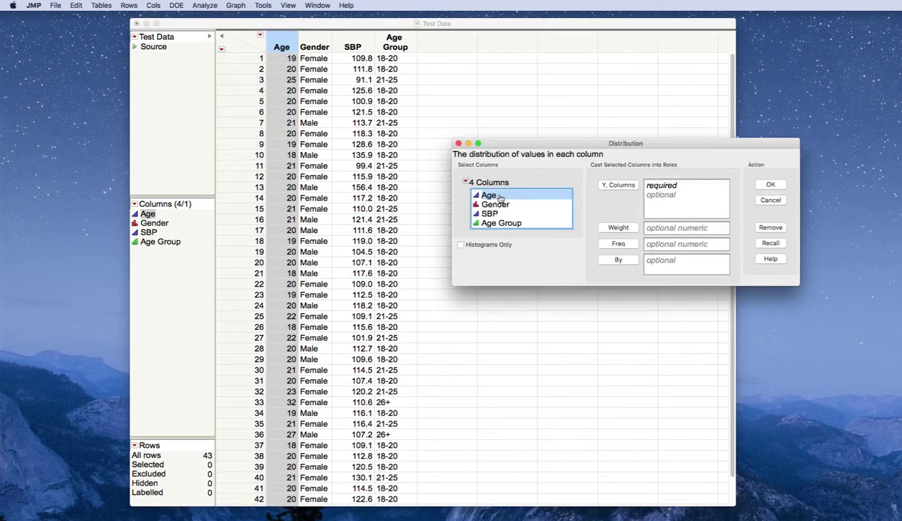
left_click(613, 186)
left_click(772, 186)
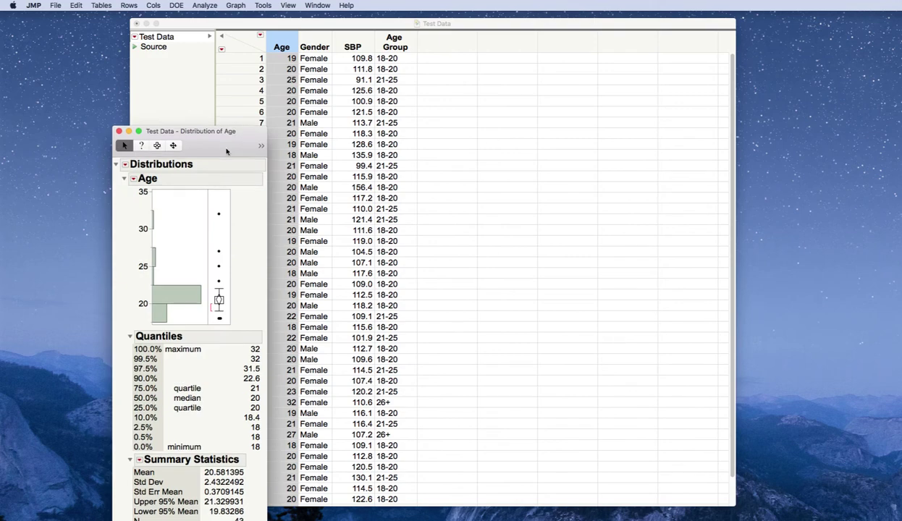
left_click_drag(226, 151, 572, 58)
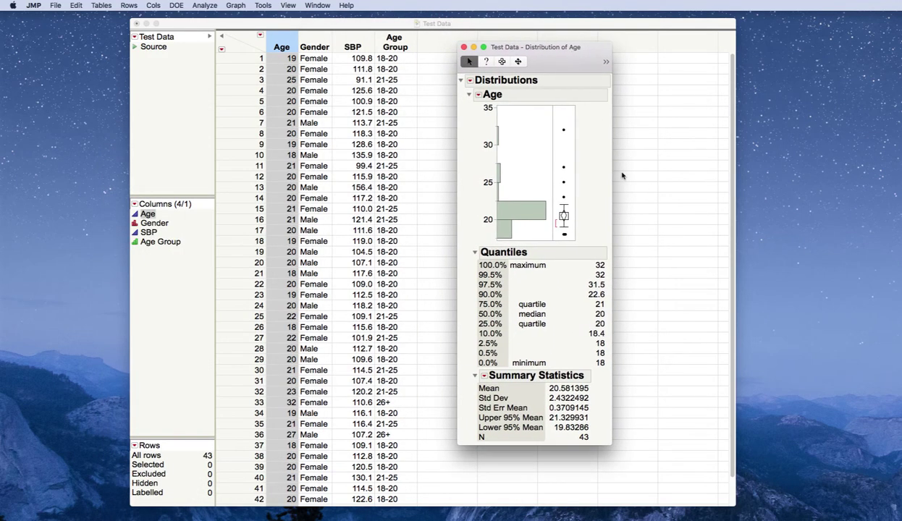
Set the Age histogram's axis to a minimum of 15 and a maximum of 40, and enlarge the plots
right_click(487, 168)
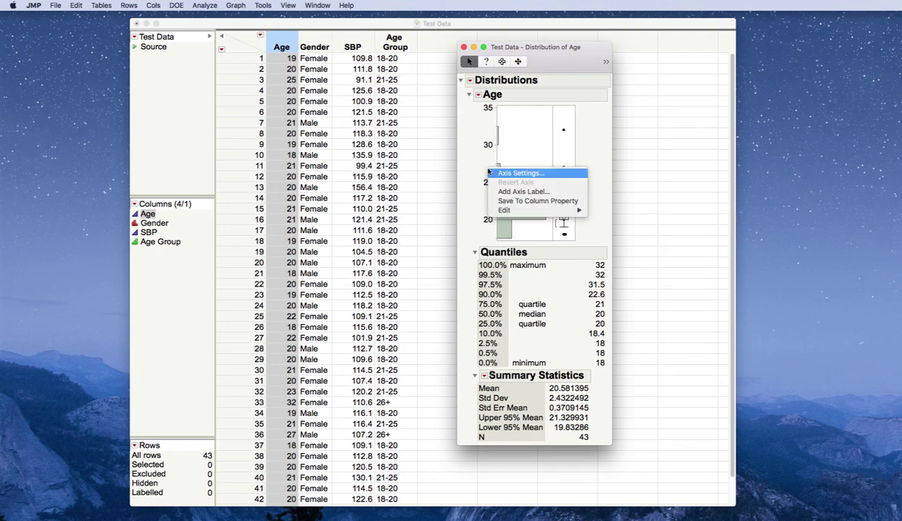
left_click(519, 174)
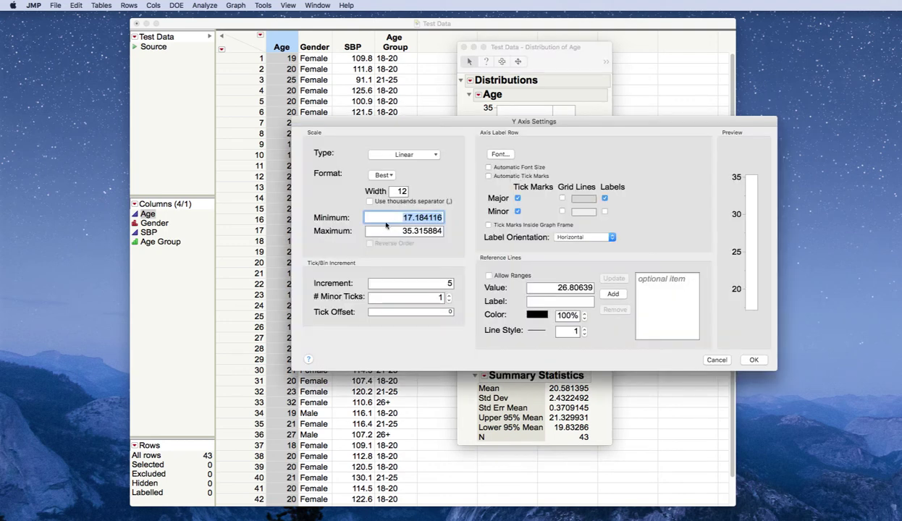
type("15")
key("Tab")
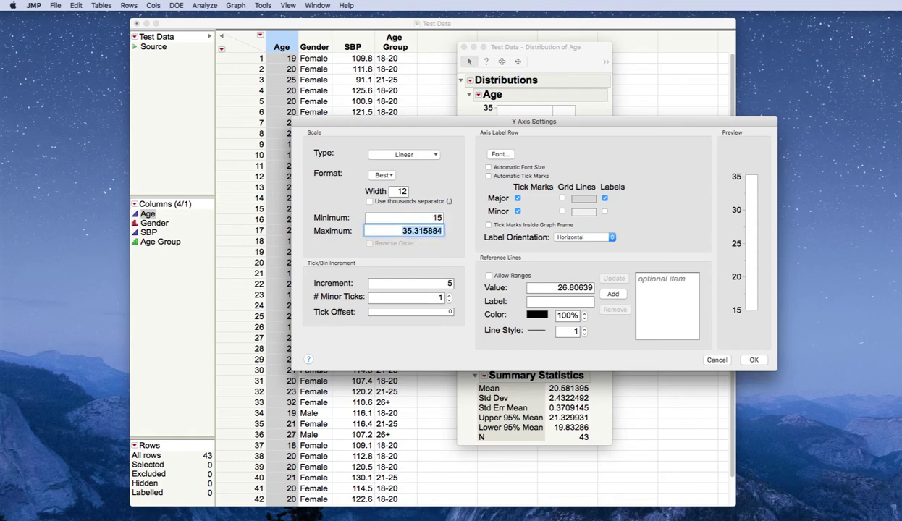
type("40")
left_click(753, 360)
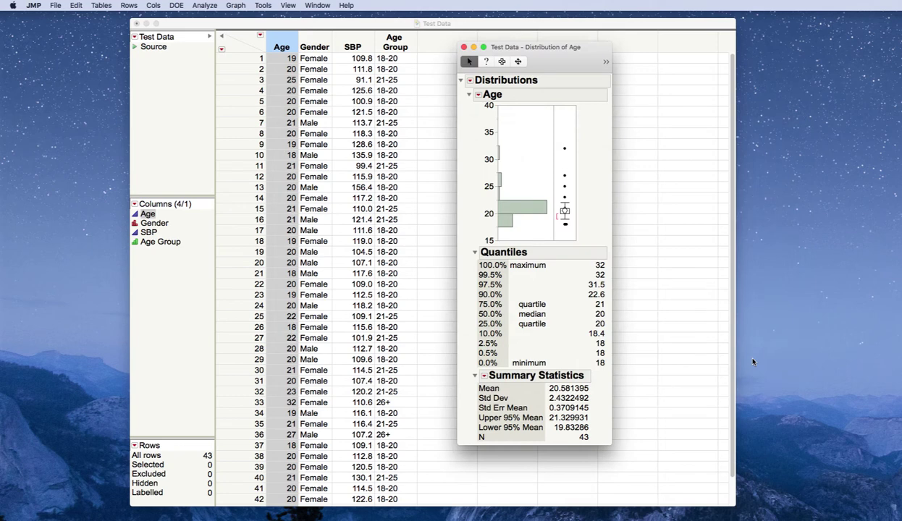
left_click_drag(577, 240, 608, 260)
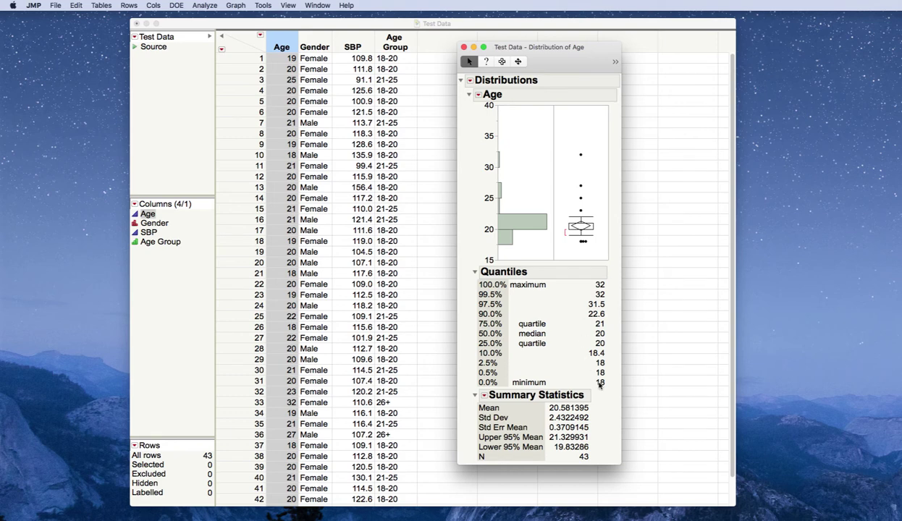
Examine the quantiles and summary statistics for Age, and close the report, clearing the column selection
mouse_move(607, 394)
left_mouse_down()
mouse_move(504, 377)
mouse_move(467, 443)
mouse_move(568, 435)
mouse_move(583, 382)
left_mouse_up()
mouse_move(595, 456)
left_mouse_down()
mouse_move(467, 446)
mouse_move(528, 454)
mouse_move(587, 444)
mouse_move(598, 458)
left_mouse_up()
mouse_move(593, 408)
left_mouse_down()
mouse_move(530, 396)
mouse_move(532, 420)
mouse_move(595, 415)
mouse_move(588, 406)
left_mouse_up()
mouse_move(608, 330)
left_mouse_down()
mouse_move(508, 331)
mouse_move(615, 336)
left_mouse_up()
mouse_move(610, 337)
left_mouse_down()
mouse_move(614, 383)
mouse_move(618, 377)
left_mouse_up()
left_click_drag(610, 330, 610, 284)
mouse_move(475, 344)
left_mouse_down()
mouse_move(461, 343)
mouse_move(461, 325)
mouse_move(480, 326)
left_mouse_up()
mouse_move(475, 345)
left_mouse_down()
mouse_move(461, 342)
mouse_move(461, 326)
mouse_move(485, 325)
left_mouse_up()
mouse_move(599, 327)
left_click(464, 48)
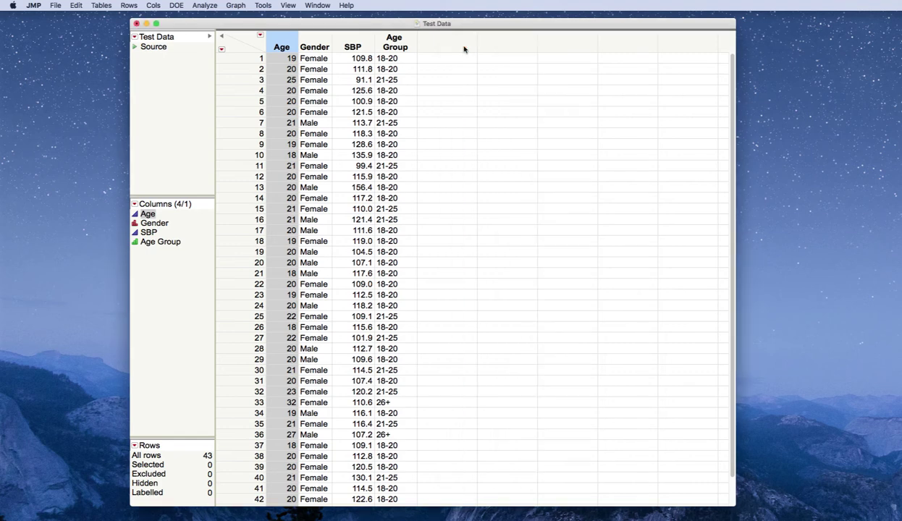
left_click(464, 49)
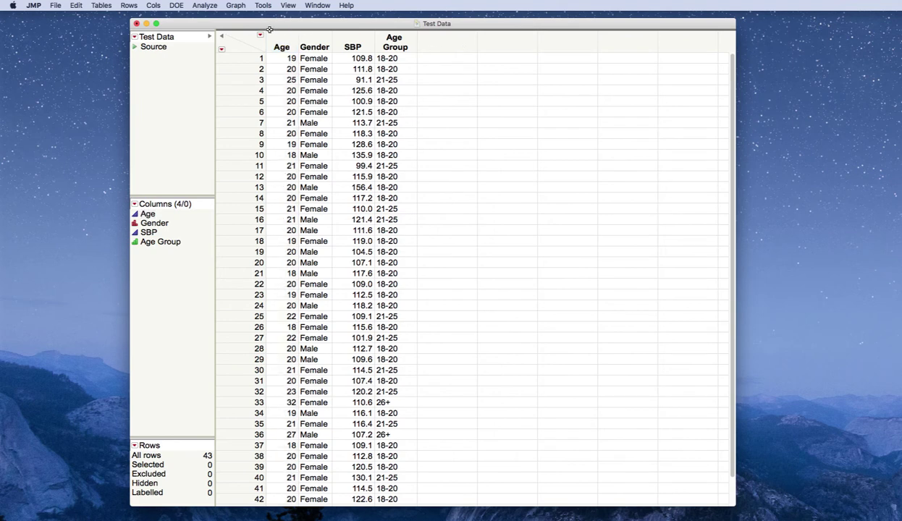
Create a Distribution report for the Gender column, and move and enlarge its window over the empty data table columns
left_click(204, 5)
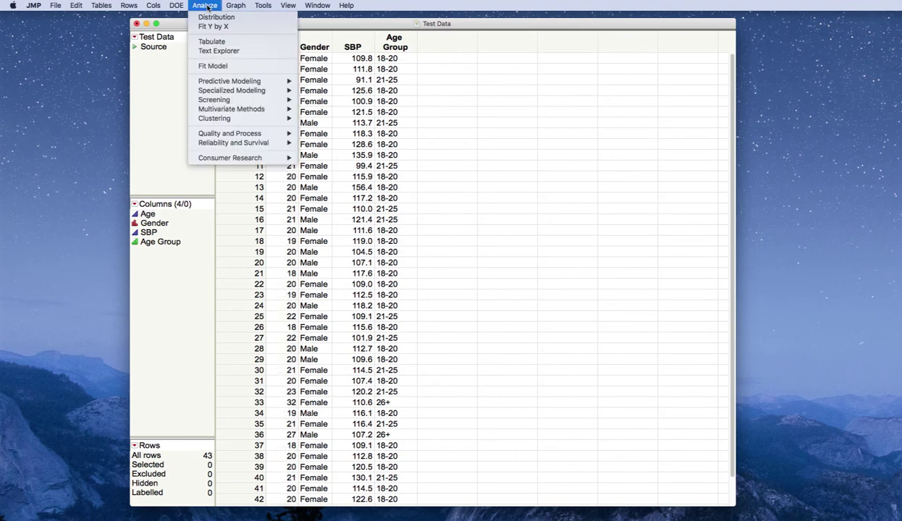
left_click(219, 18)
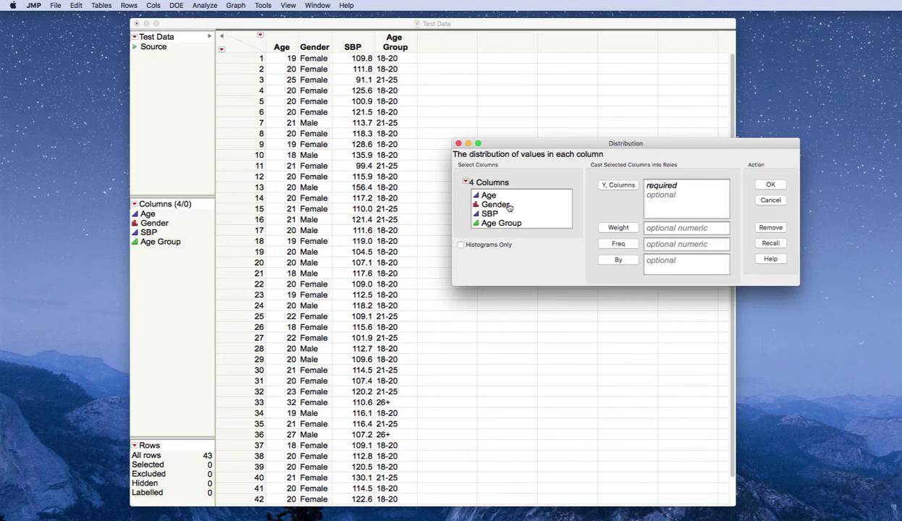
left_click(508, 207)
left_click(619, 185)
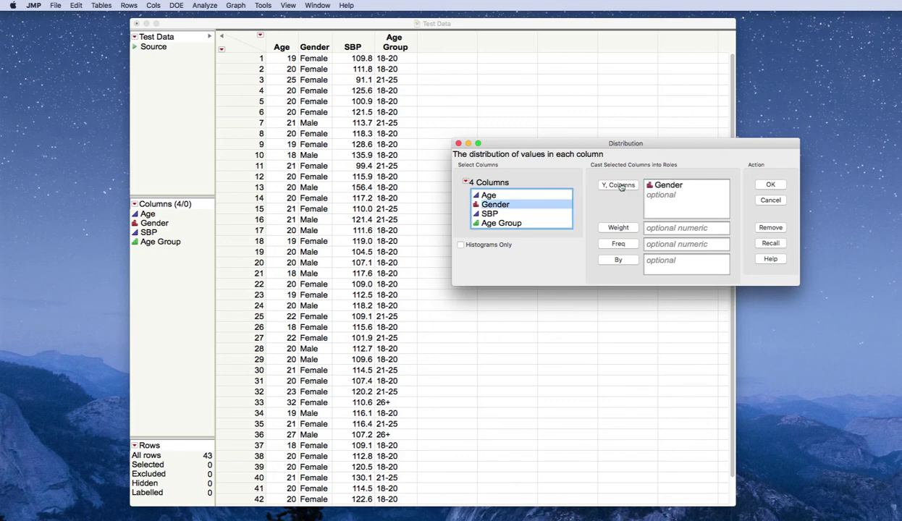
left_click(773, 185)
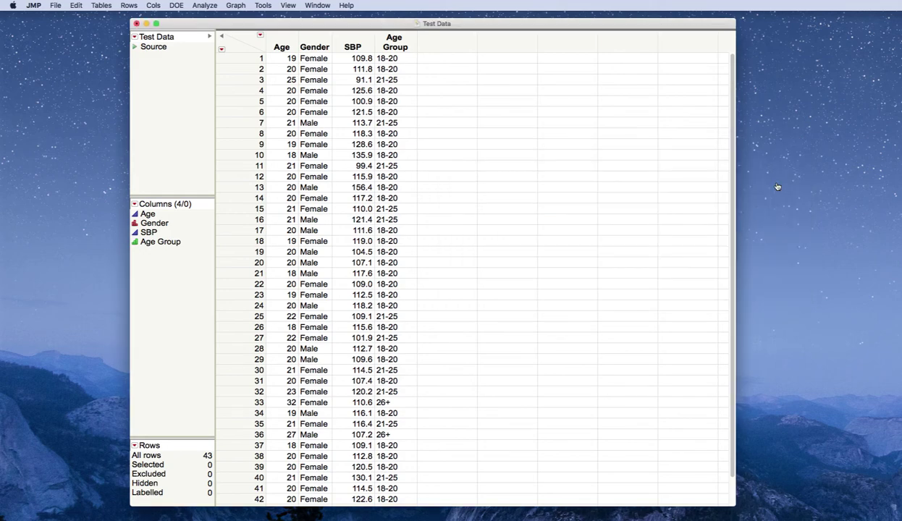
left_click_drag(228, 159, 563, 76)
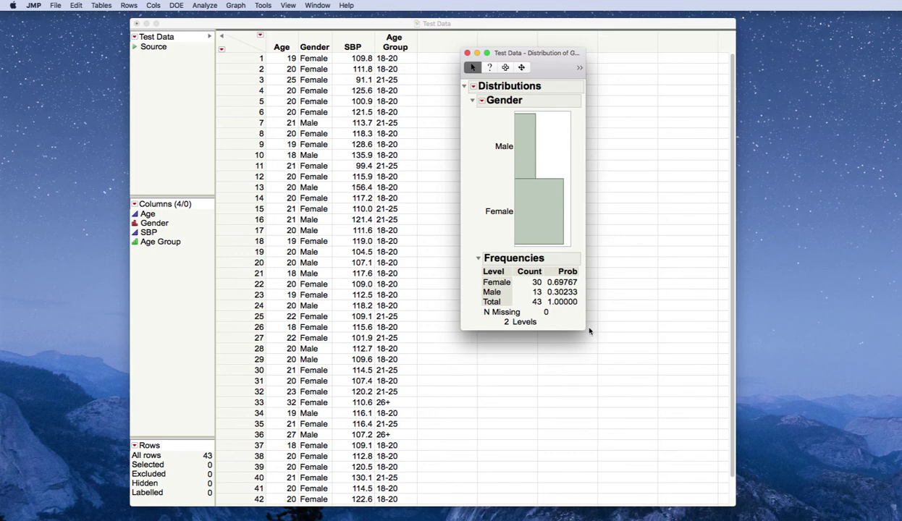
left_click_drag(567, 317, 665, 417)
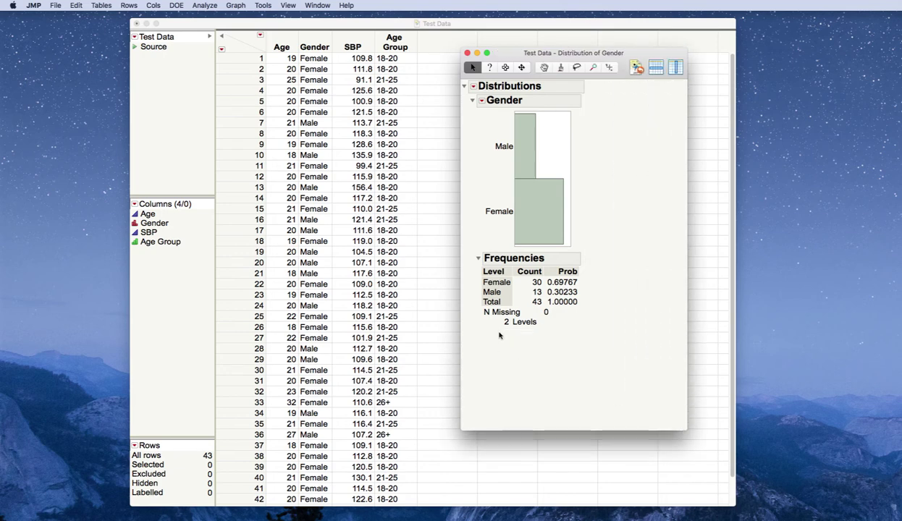
Examine the Gender frequencies, highlighting the Female records and the Male records in turn
mouse_move(513, 332)
left_mouse_down()
mouse_move(540, 327)
mouse_move(493, 322)
mouse_move(518, 329)
left_mouse_up()
mouse_move(558, 313)
left_mouse_down()
mouse_move(472, 300)
mouse_move(482, 320)
mouse_move(553, 311)
mouse_move(486, 297)
mouse_move(467, 307)
mouse_move(582, 309)
mouse_move(568, 297)
left_mouse_up()
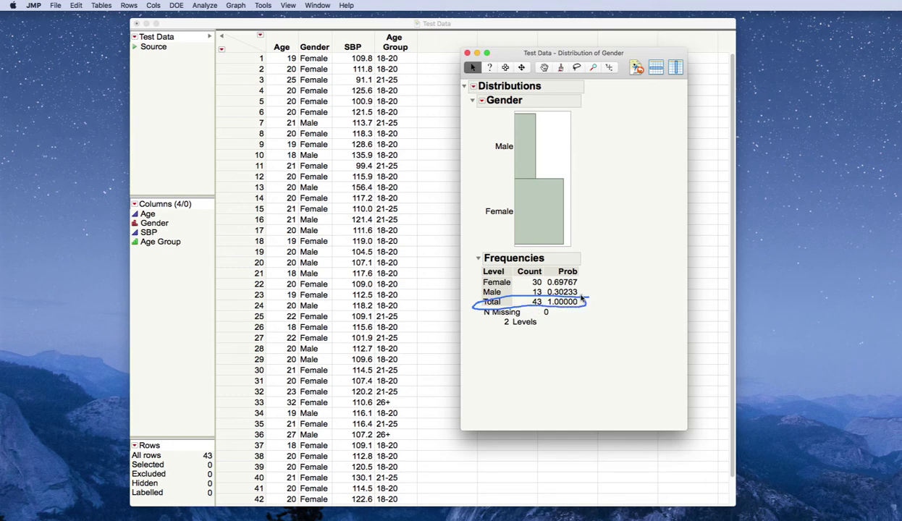
left_click(529, 281)
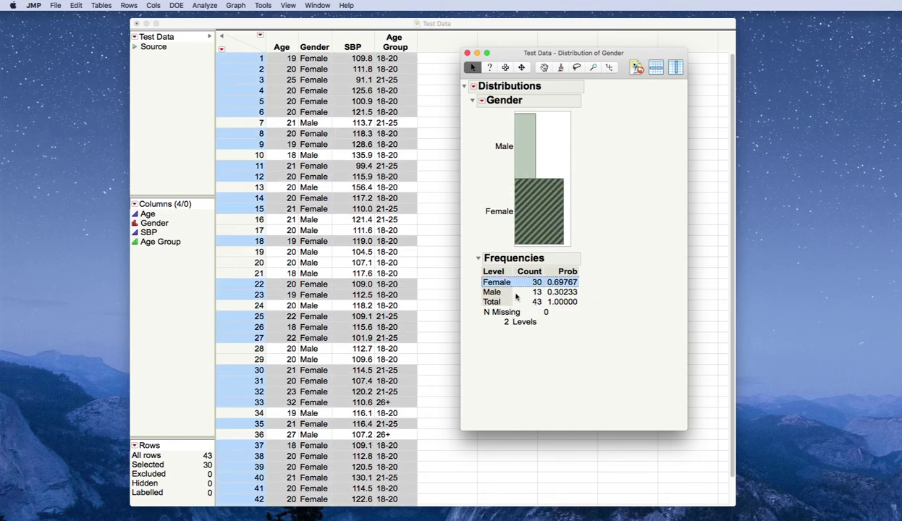
left_click(516, 292)
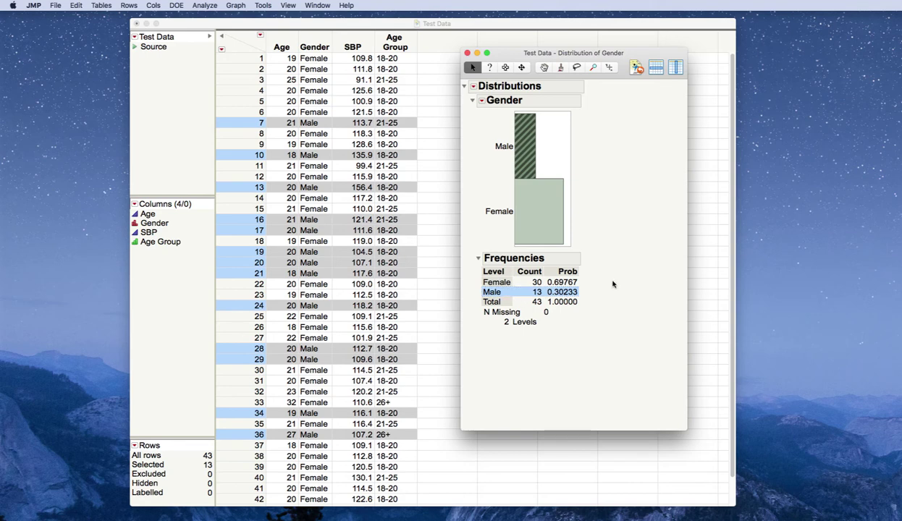
mouse_move(601, 289)
left_mouse_down()
mouse_move(535, 269)
mouse_move(544, 308)
mouse_move(584, 268)
left_mouse_up()
left_click(526, 210)
left_click(519, 167)
Close the Gender distribution report and clear the row selection in the data table
mouse_move(603, 294)
left_mouse_down()
mouse_move(535, 279)
mouse_move(522, 290)
mouse_move(550, 303)
mouse_move(597, 289)
left_mouse_up()
mouse_move(596, 282)
left_mouse_down()
mouse_move(550, 272)
mouse_move(539, 284)
mouse_move(598, 283)
mouse_move(584, 279)
left_mouse_up()
left_click(467, 53)
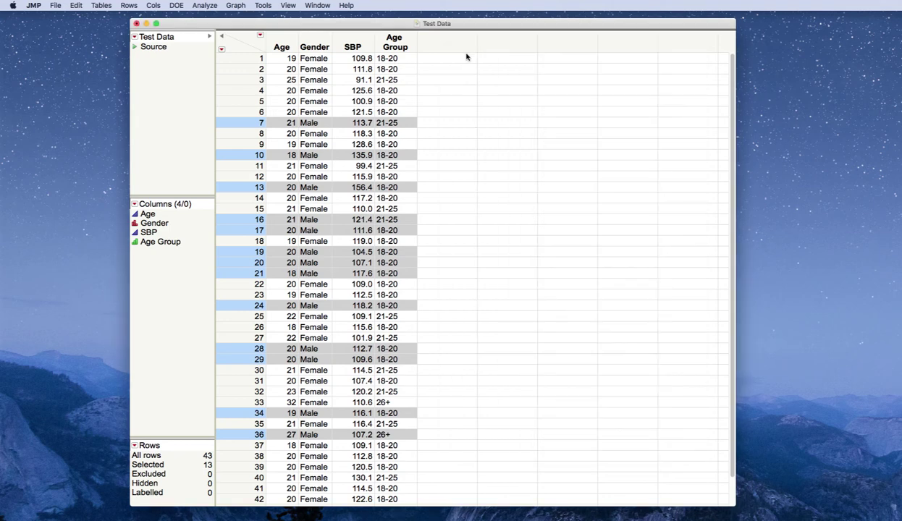
left_click(467, 57)
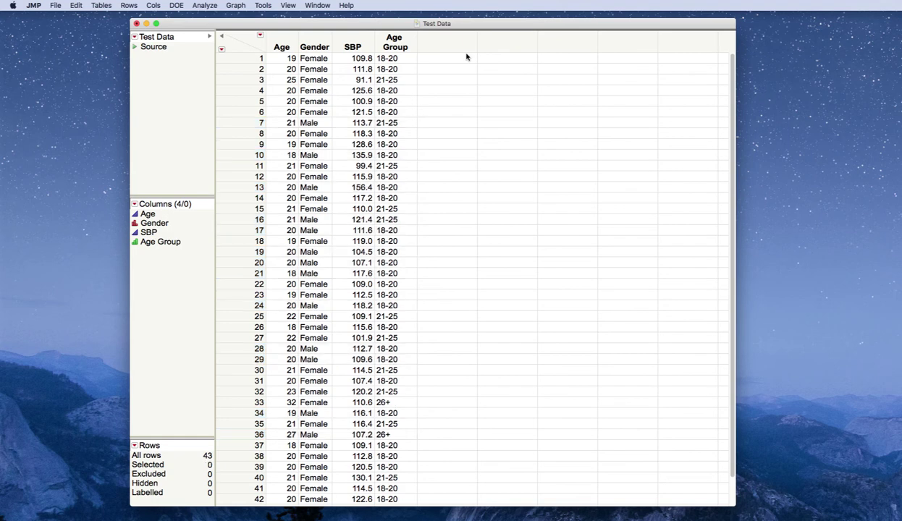
Create one Distribution report for the SBP and Age Group columns and move its window over the empty data table columns
left_click(207, 5)
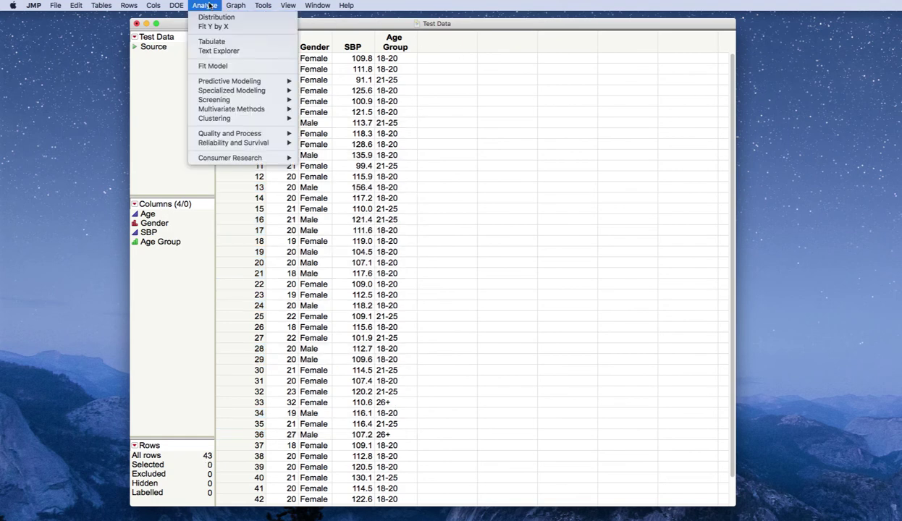
left_click(214, 18)
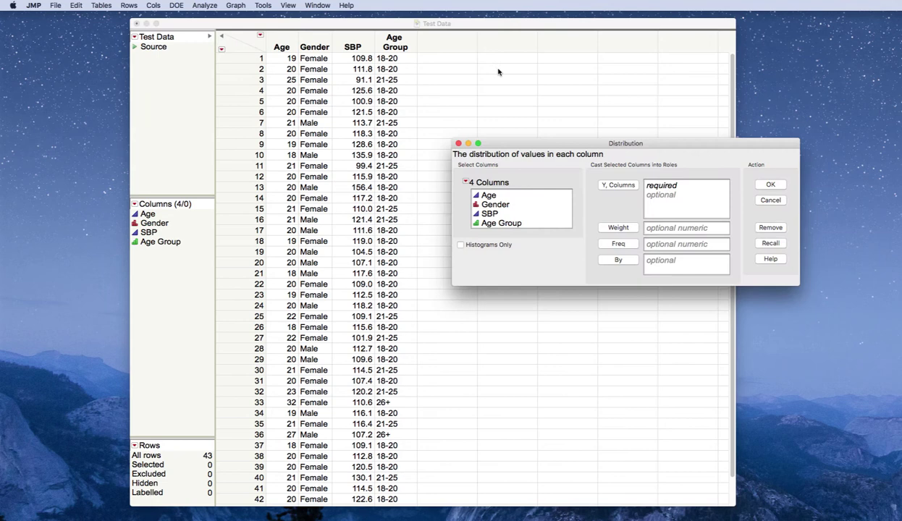
left_click(520, 216)
left_click_drag(521, 219, 524, 227)
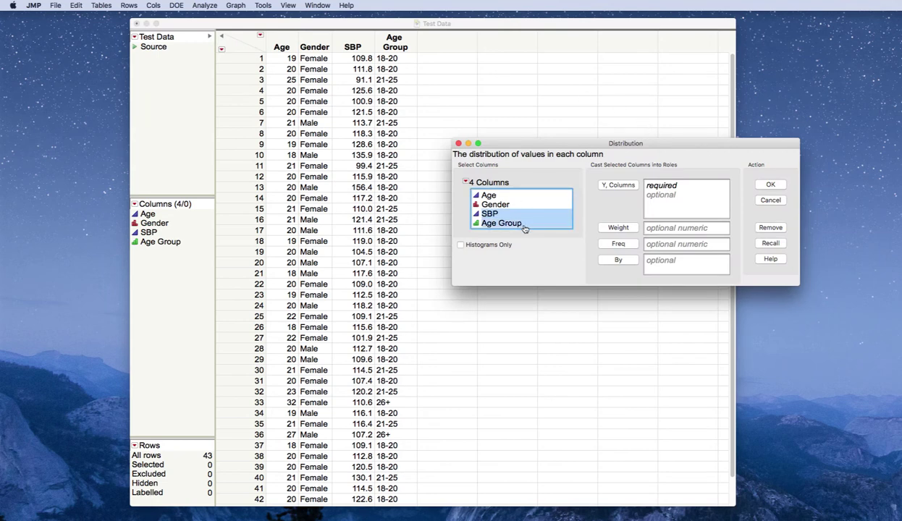
left_click(616, 185)
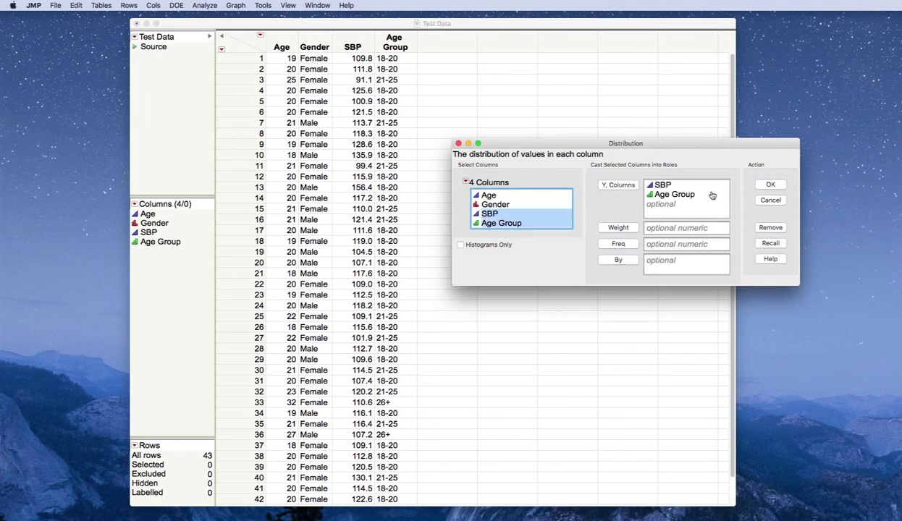
left_click(770, 185)
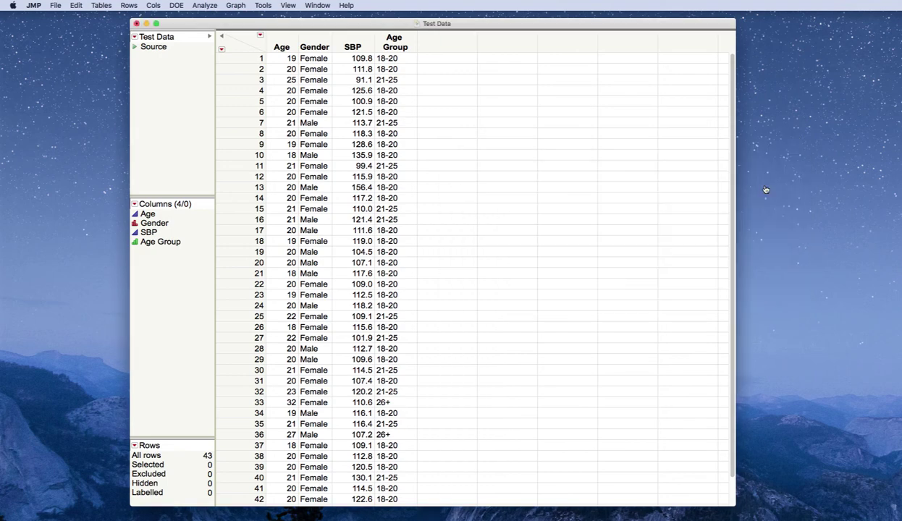
left_click_drag(312, 157, 631, 25)
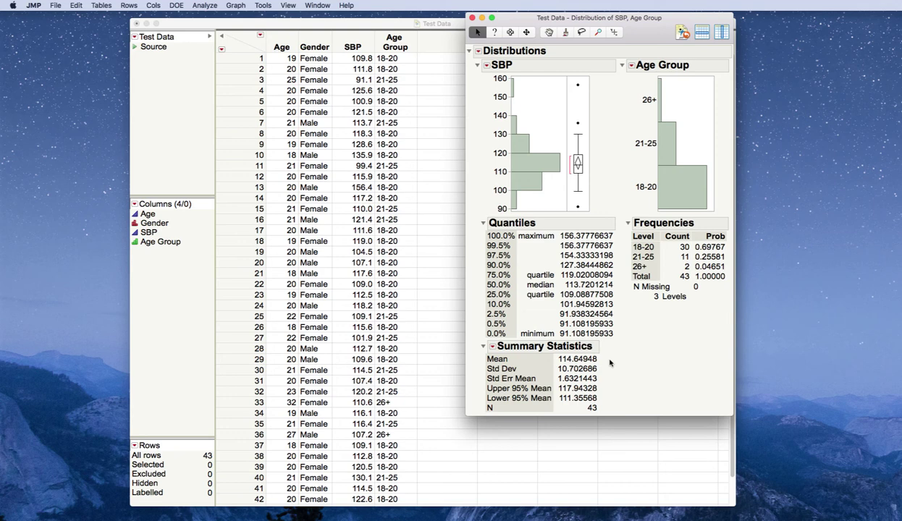
Examine the SBP summary statistics, and bring the SBP and Age Group report back in front of the data table
mouse_move(612, 357)
left_mouse_down()
mouse_move(568, 345)
mouse_move(538, 359)
mouse_move(610, 360)
left_mouse_up()
mouse_move(577, 364)
mouse_move(673, 314)
left_mouse_down()
mouse_move(710, 278)
mouse_move(696, 212)
mouse_move(615, 231)
mouse_move(626, 313)
mouse_move(685, 317)
left_mouse_up()
left_click(144, 272)
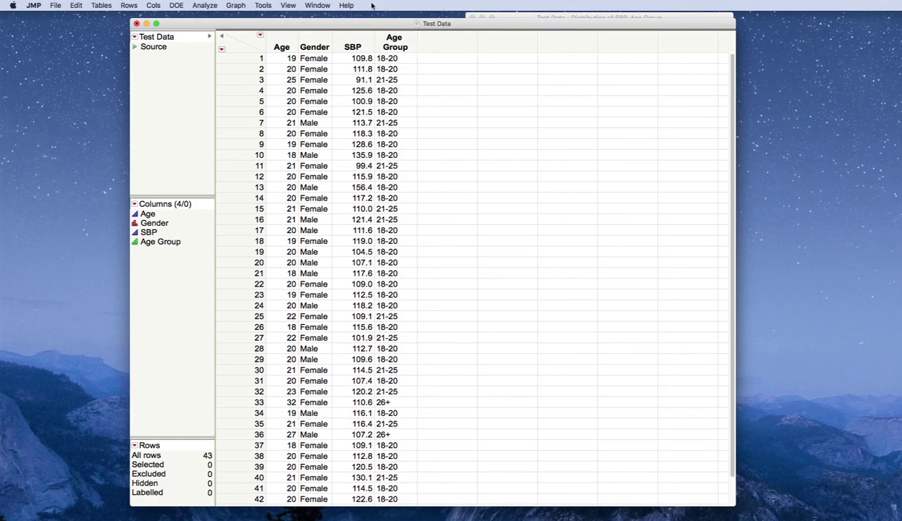
left_click(317, 5)
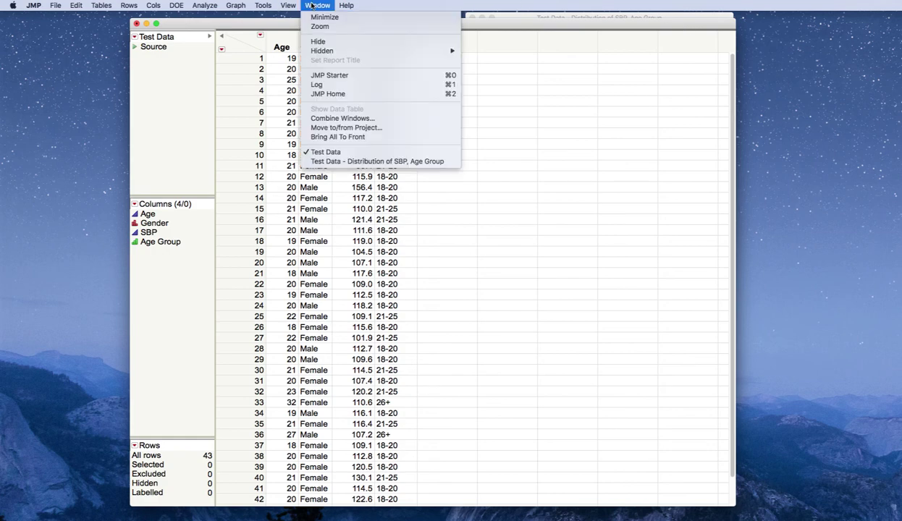
left_click(397, 161)
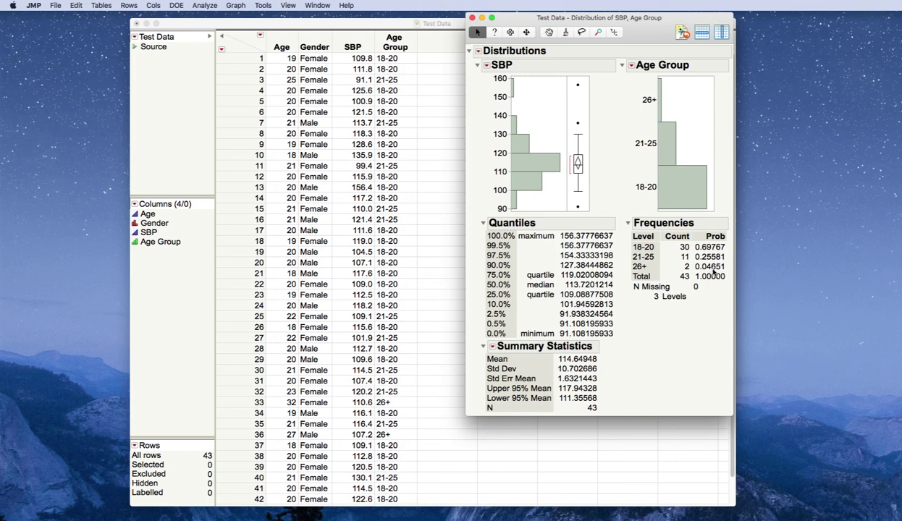
Examine the Age Group frequencies and close the SBP and Age Group report
mouse_move(685, 362)
left_mouse_down()
mouse_move(684, 297)
mouse_move(665, 334)
left_mouse_up()
mouse_move(684, 296)
left_mouse_down()
mouse_move(715, 320)
mouse_move(660, 330)
left_mouse_up()
left_click(470, 18)
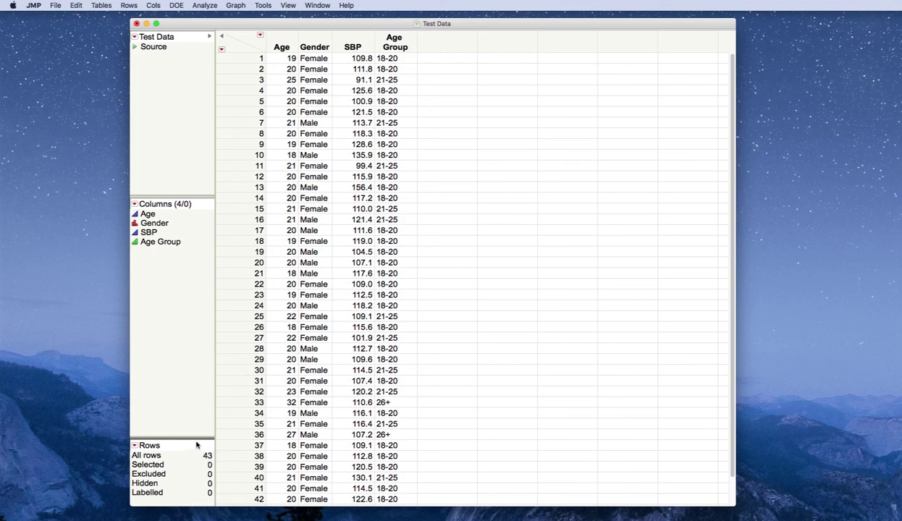
mouse_move(195, 439)
left_mouse_down()
mouse_move(195, 414)
mouse_move(210, 459)
mouse_move(192, 454)
left_mouse_up()
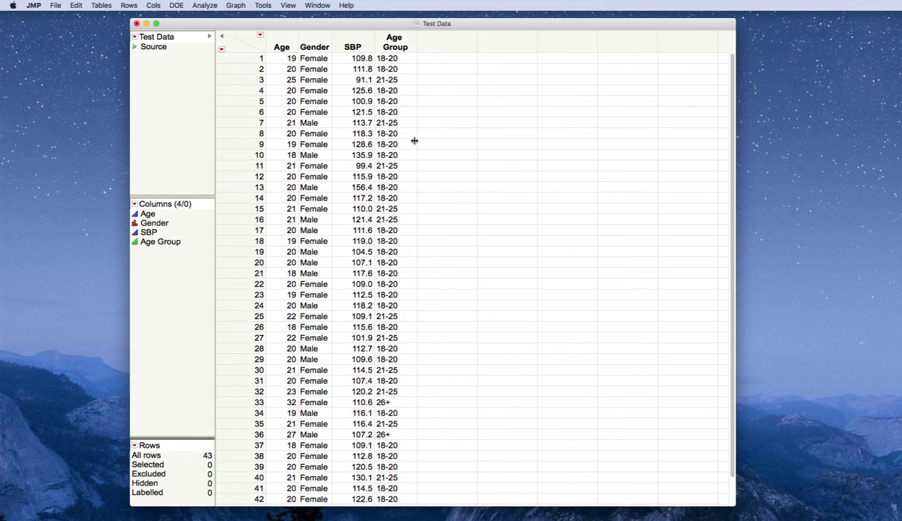